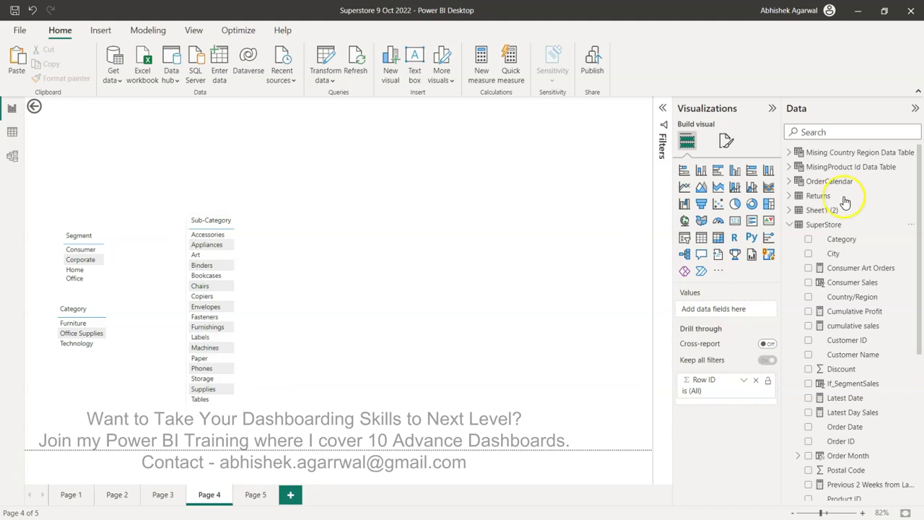
- Select the SuperStore table and scroll its field list down to Sub-Category
{"action": "left_click", "coordinate": [841, 226]}
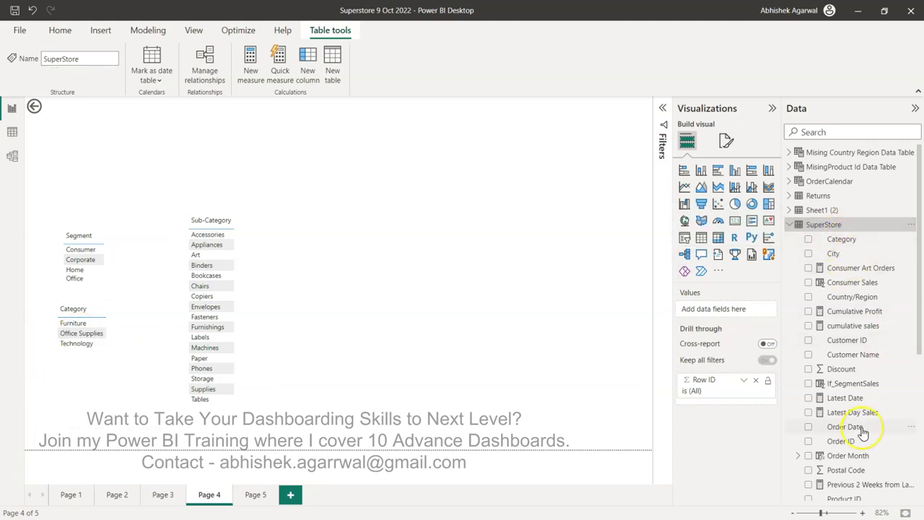
{"action": "scroll", "coordinate": [852, 447], "scroll_direction": "down", "scroll_amount": 4}
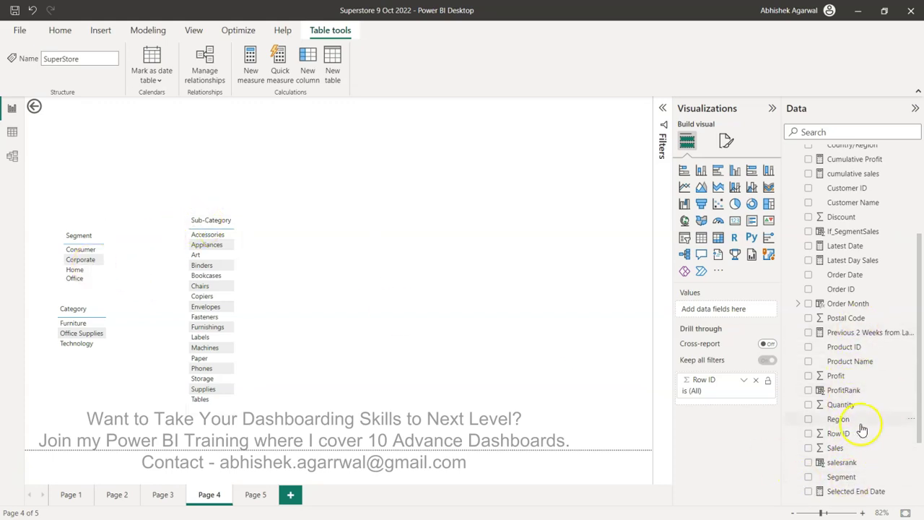
{"action": "scroll", "coordinate": [862, 424], "scroll_direction": "down", "scroll_amount": 3}
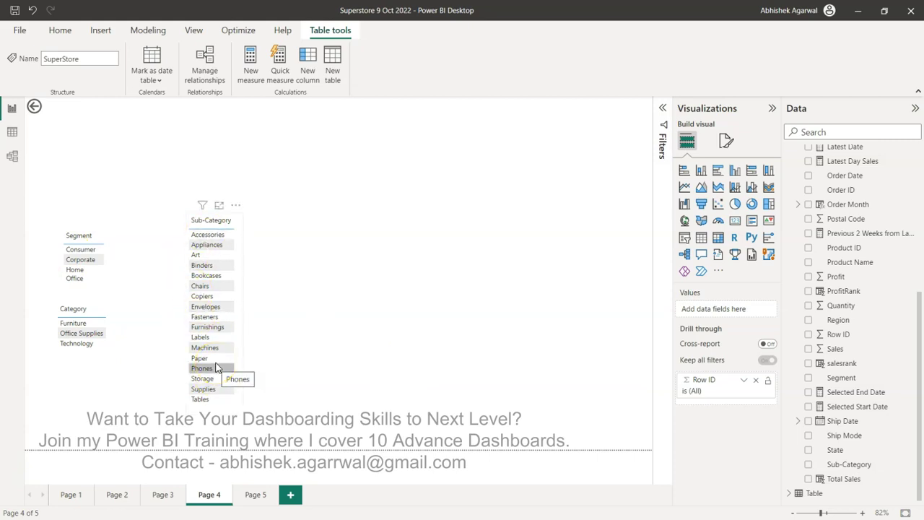
- In Data view, create the table Combine Distinct Values = DISTINCT(SuperStore[Segment])
{"action": "left_click", "coordinate": [11, 141]}
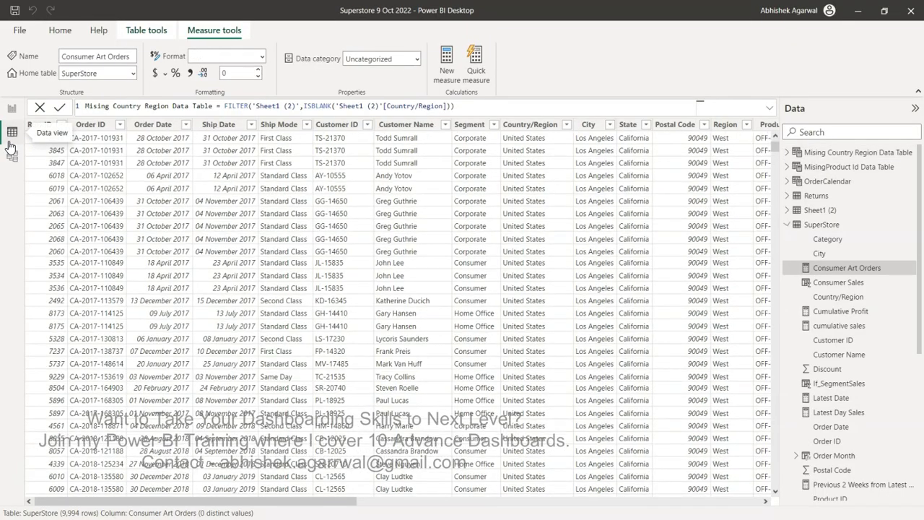
{"action": "left_click", "coordinate": [63, 30]}
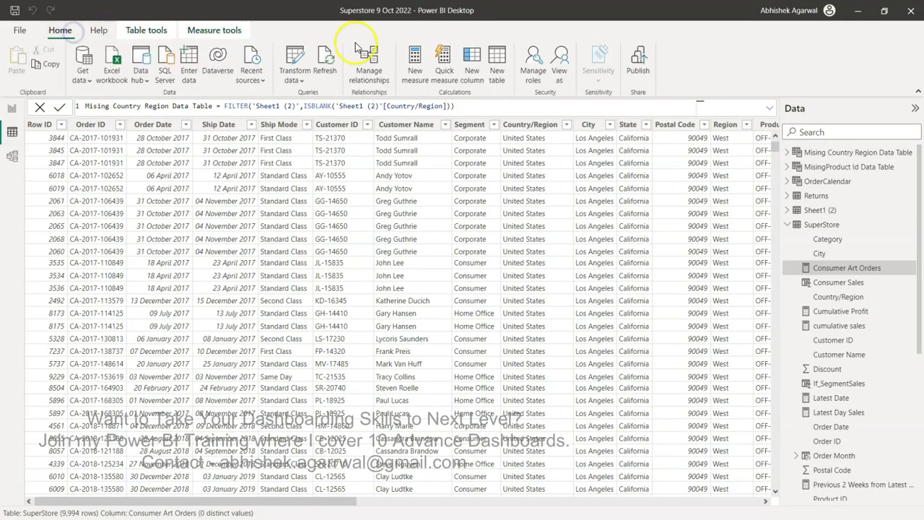
{"action": "left_click", "coordinate": [497, 72]}
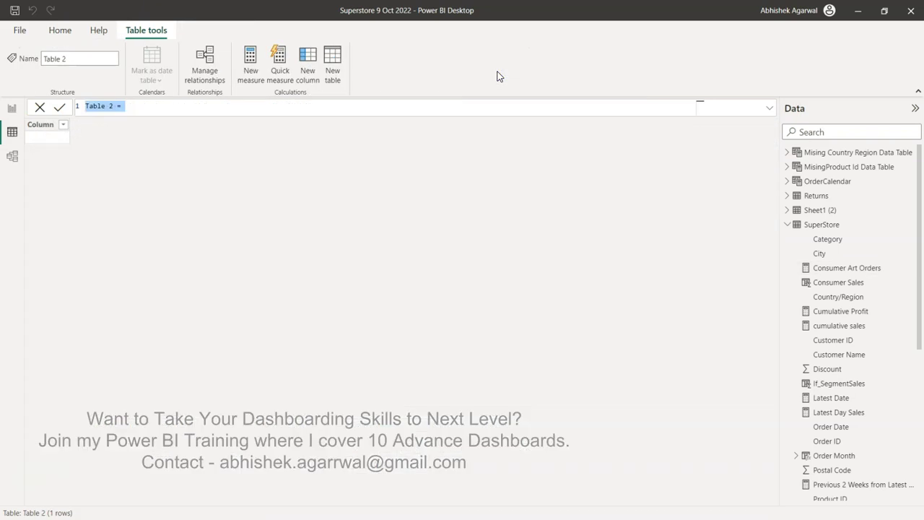
{"action": "type", "text": "Combine Dis"}
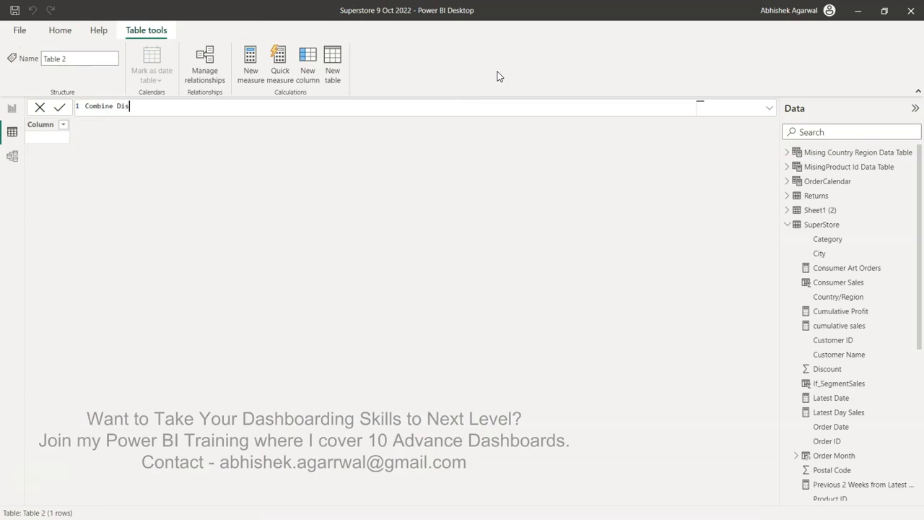
{"action": "type", "text": "tinct Values ="}
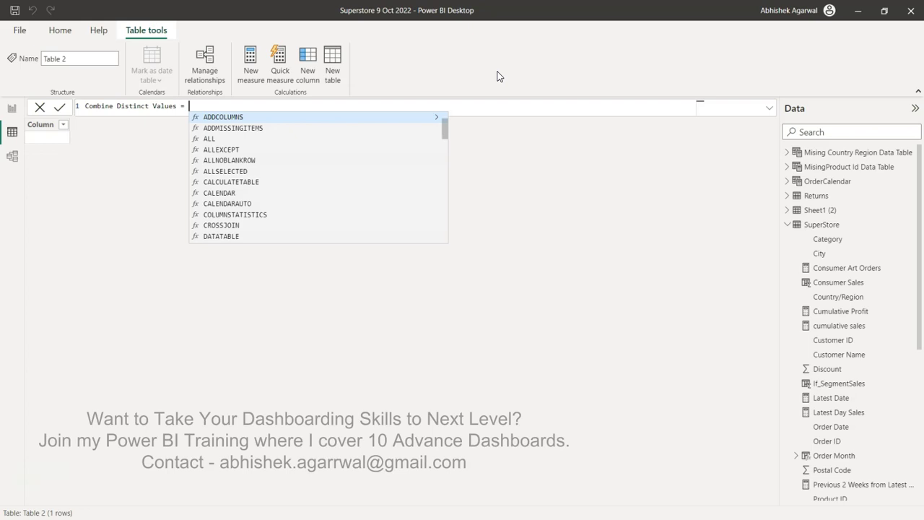
{"action": "type", "text": " dis"}
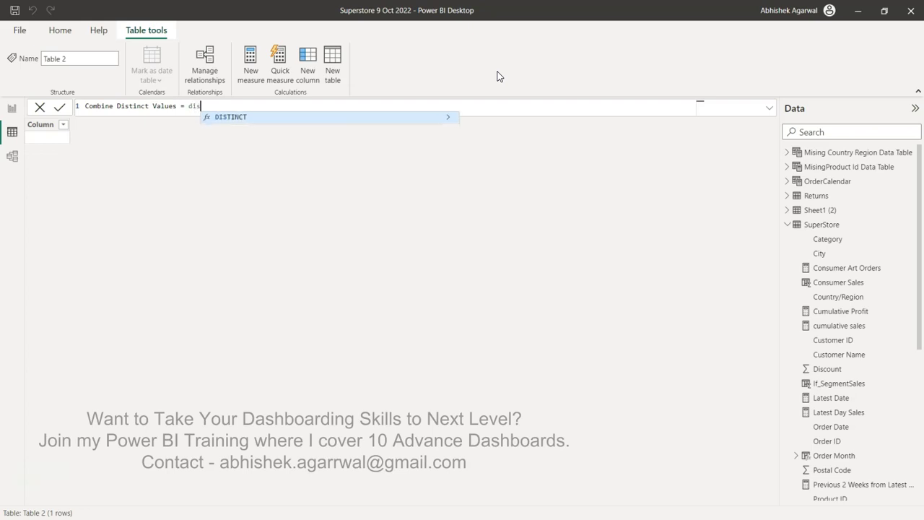
{"action": "key", "text": "Tab"}
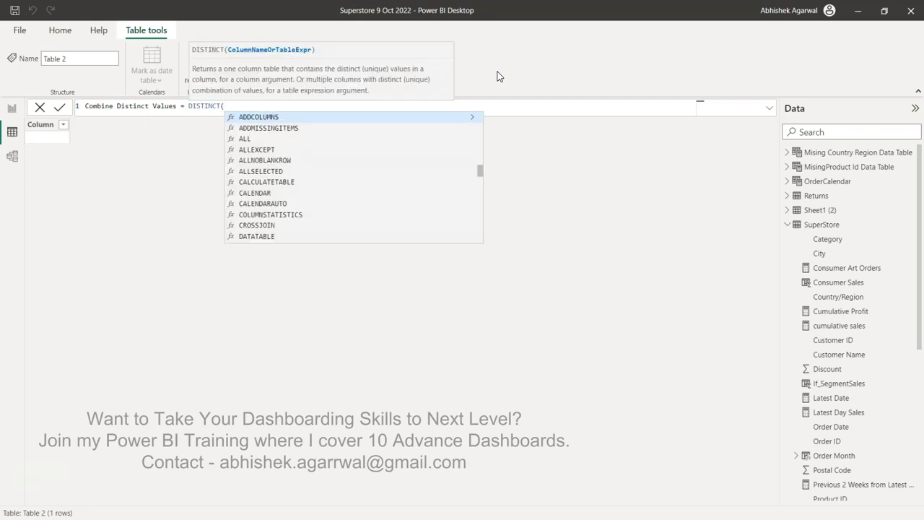
{"action": "type", "text": "seg"}
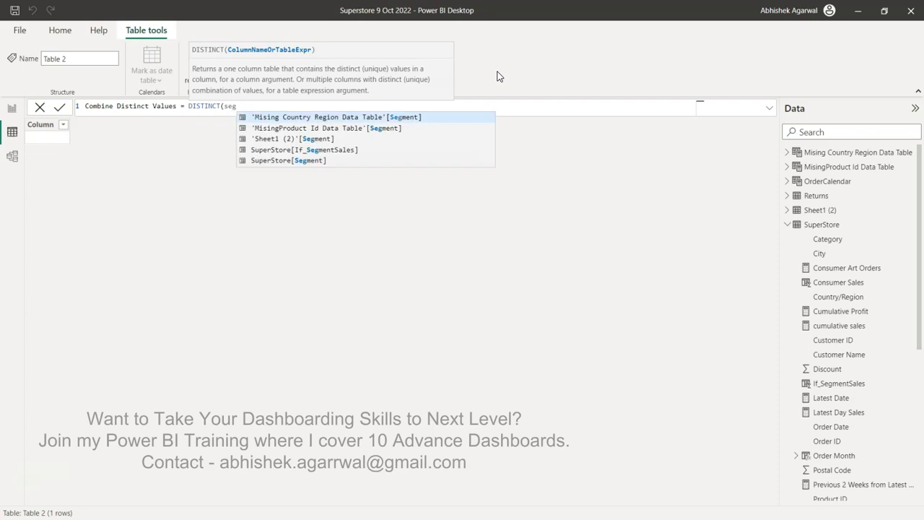
{"action": "key", "text": "Down"}
{"action": "key", "text": "Down"}
{"action": "key", "text": "Down"}
{"action": "key", "text": "Down"}
{"action": "key", "text": "Tab"}
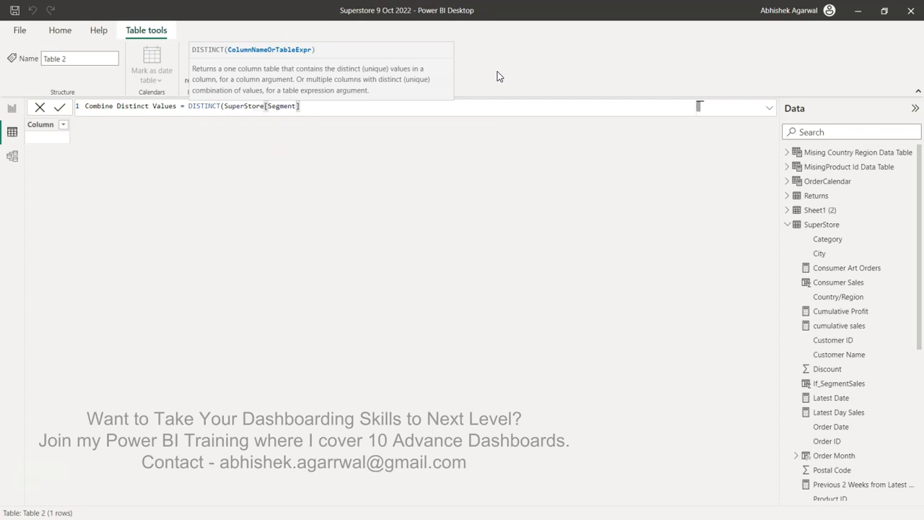
{"action": "type", "text": ")"}
{"action": "key", "text": "Return"}
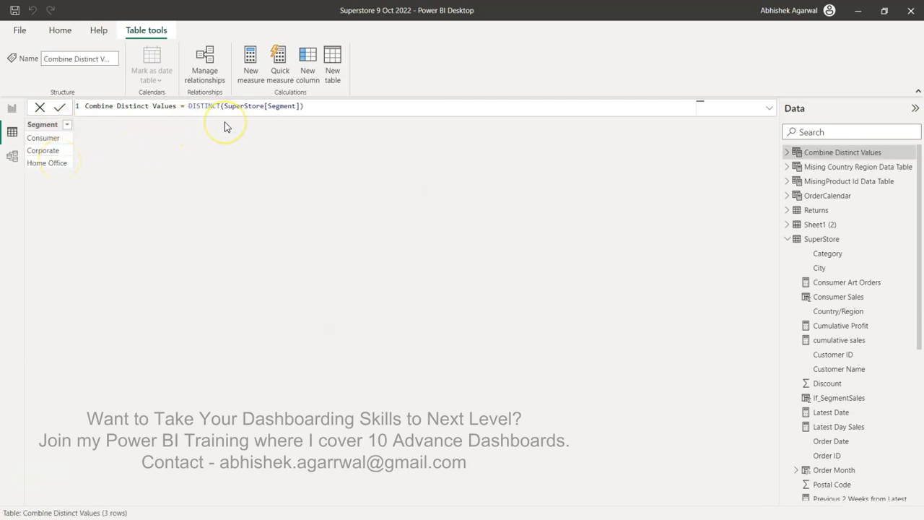
- Wrap the existing DISTINCT(SuperStore[Segment]) expression in a UNION( call
{"action": "left_click", "coordinate": [320, 106]}
{"action": "left_click", "coordinate": [187, 106]}
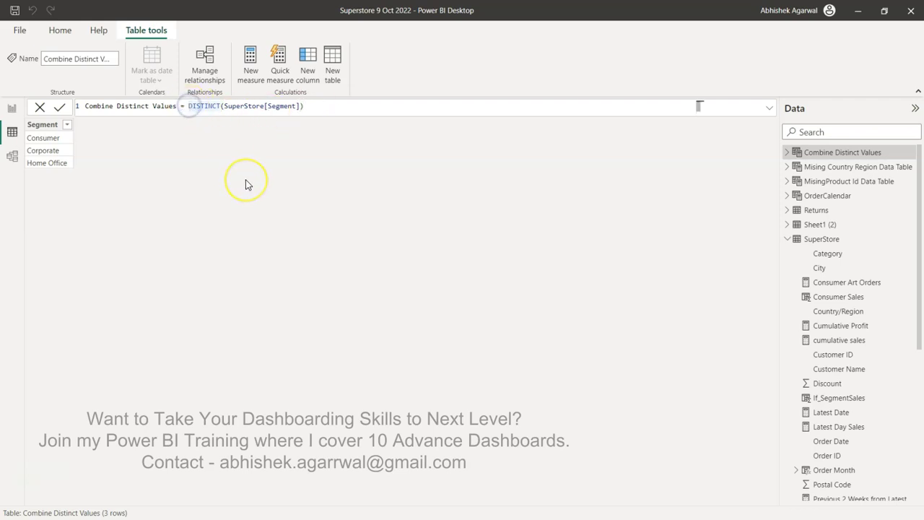
{"action": "type", "text": "Un"}
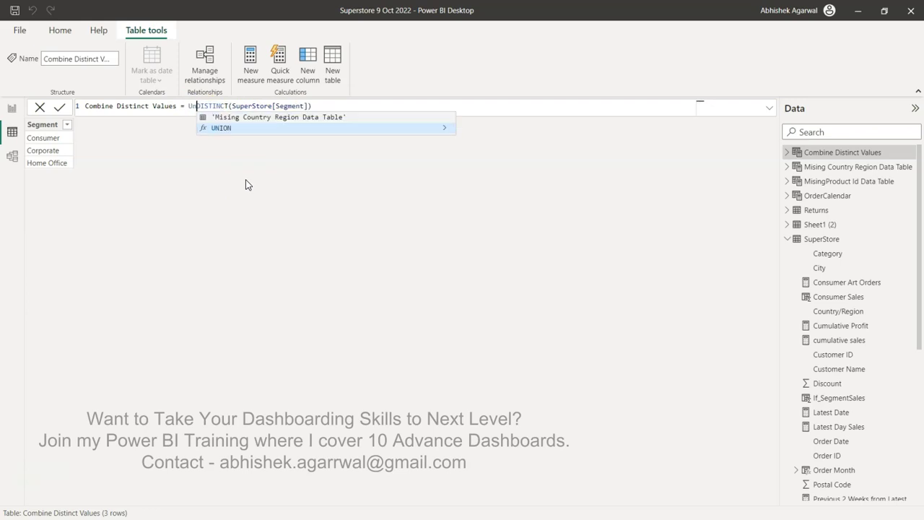
{"action": "type", "text": "io"}
{"action": "key", "text": "Tab"}
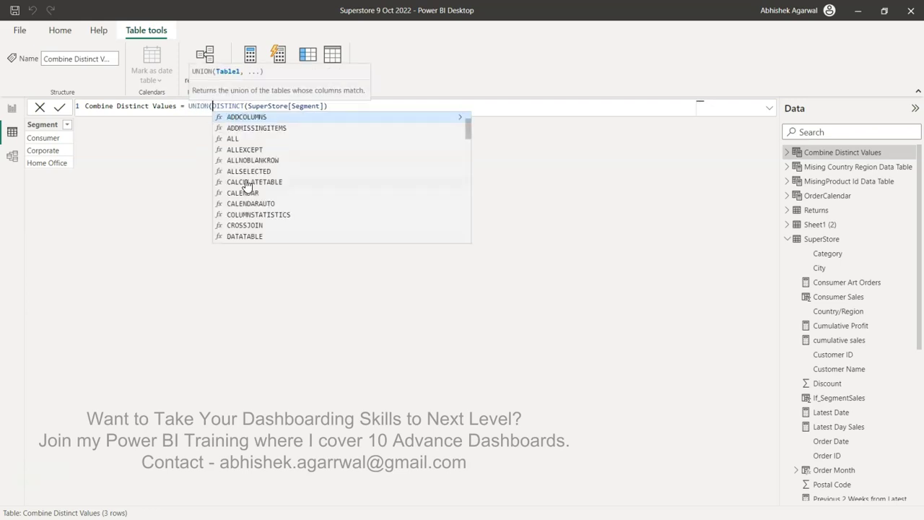
- Add DISTINCT(SuperStore[Category]) and DISTINCT(SuperStore[Sub-Category]) as UNION arguments and close it
{"action": "key", "text": "End"}
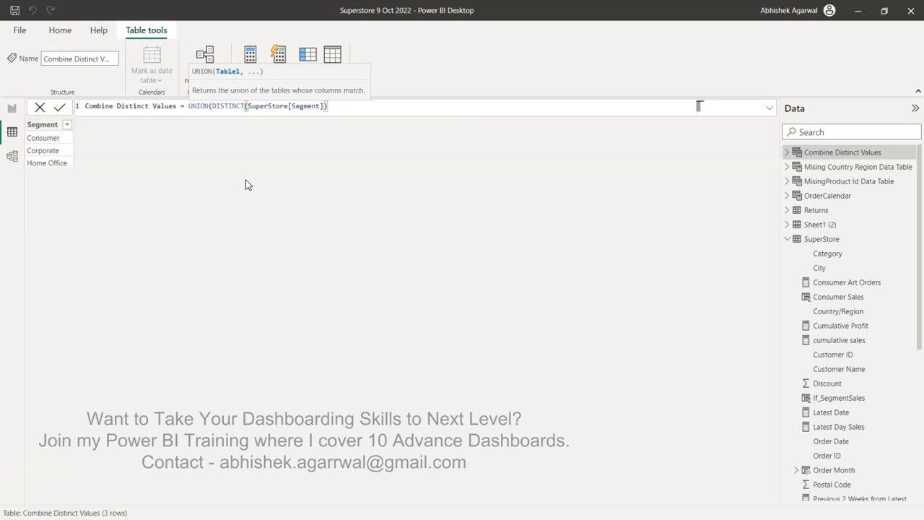
{"action": "type", "text": ","}
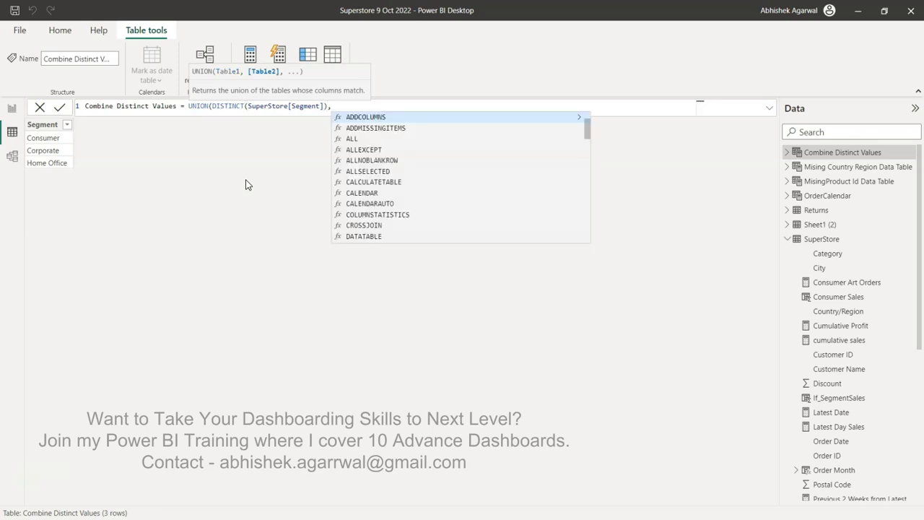
{"action": "type", "text": "DISTINCT("}
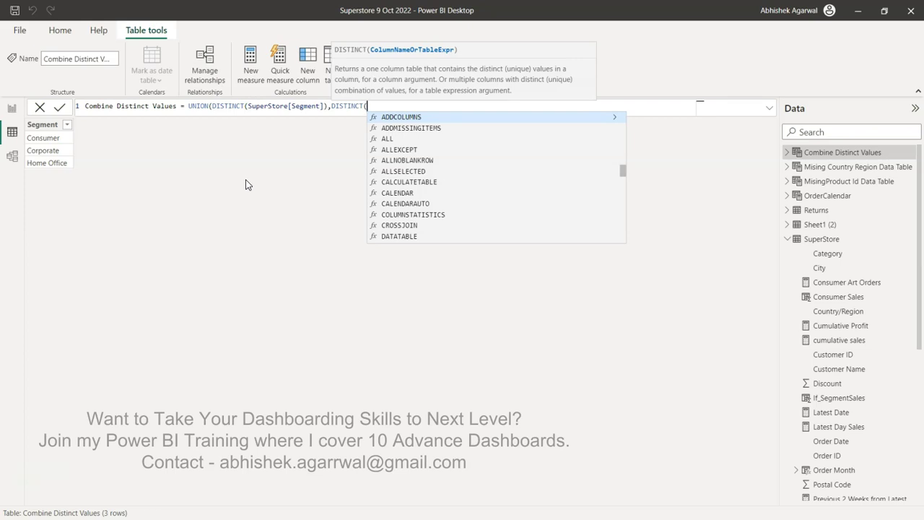
{"action": "type", "text": "cate"}
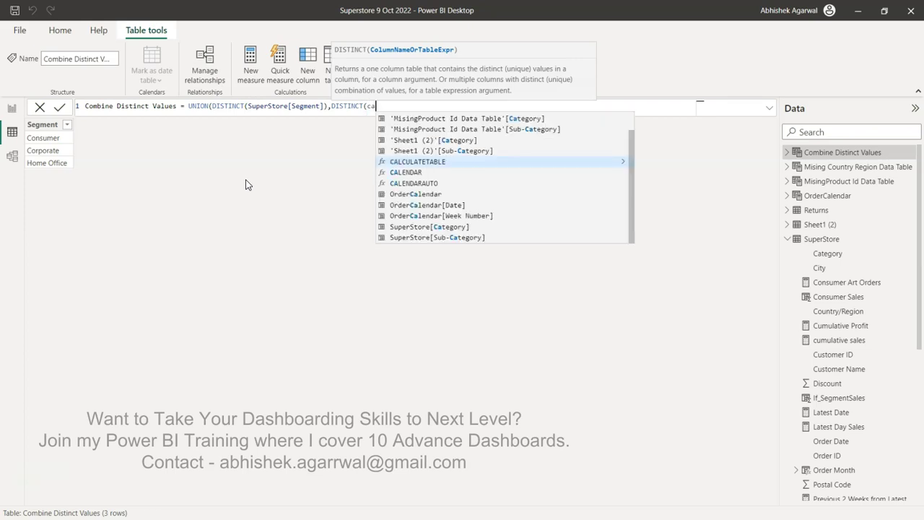
{"action": "key", "text": "Down"}
{"action": "key", "text": "Down"}
{"action": "key", "text": "Down"}
{"action": "key", "text": "Down"}
{"action": "key", "text": "Tab"}
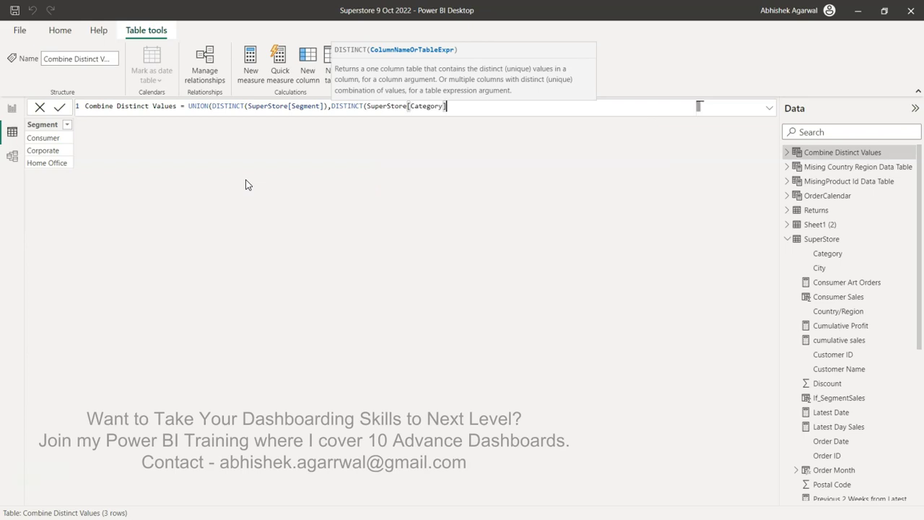
{"action": "type", "text": ")),"}
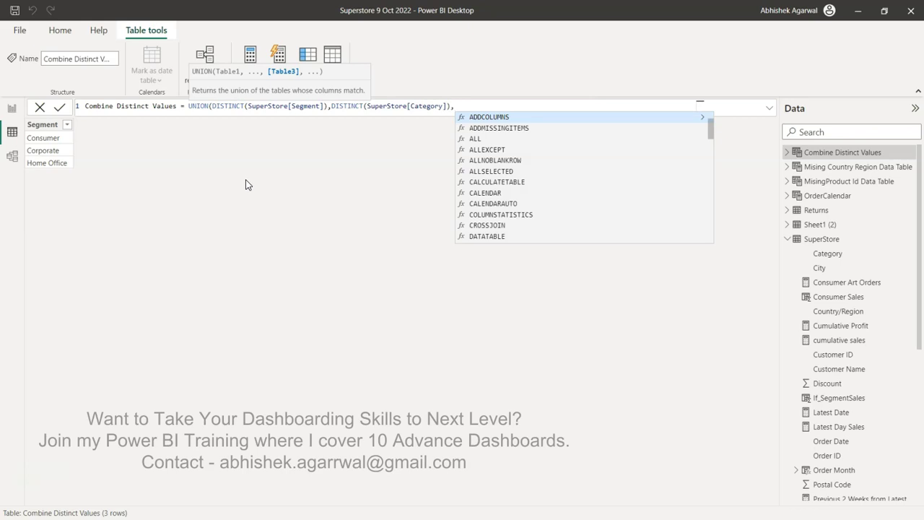
{"action": "type", "text": "dis"}
{"action": "key", "text": "Tab"}
{"action": "type", "text": "sub"}
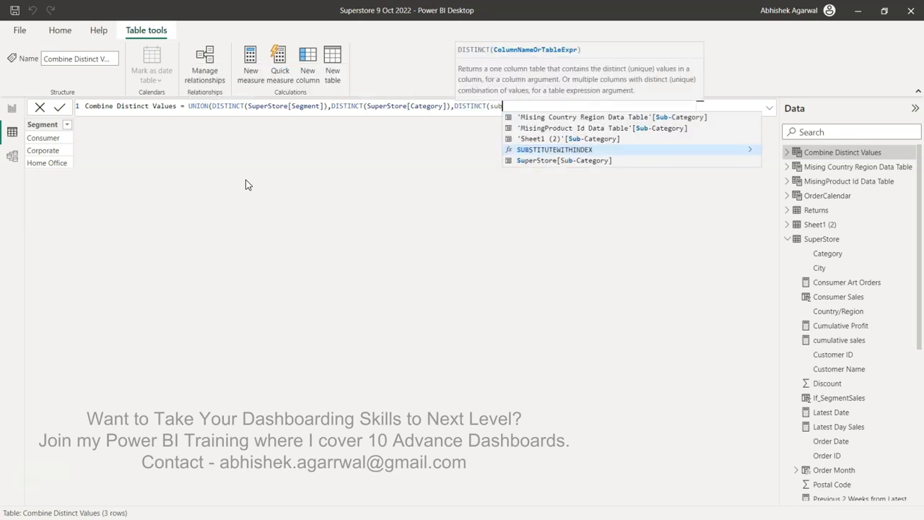
{"action": "key", "text": "Down"}
{"action": "key", "text": "Tab"}
{"action": "type", "text": ")"}
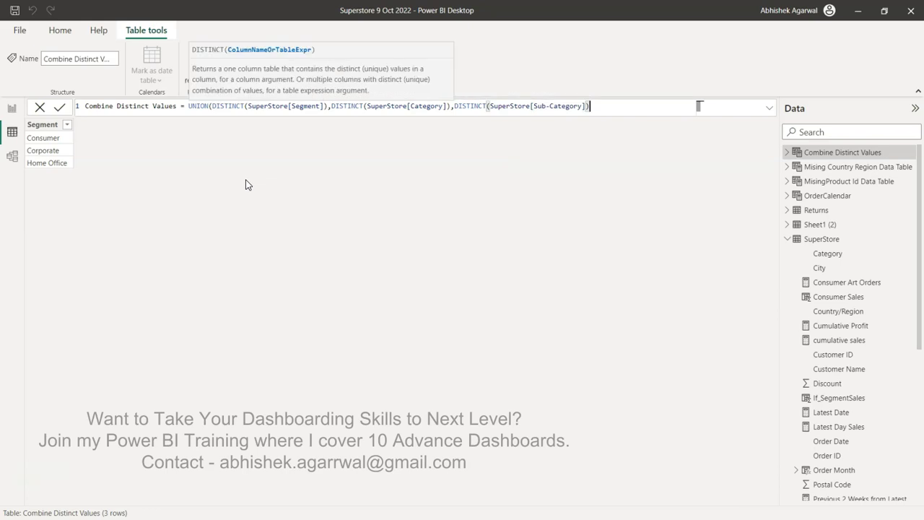
{"action": "type", "text": ")"}
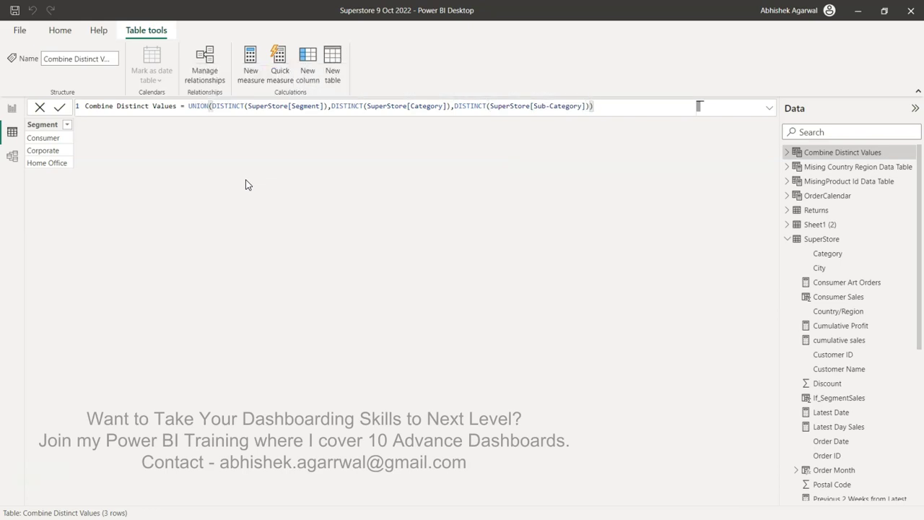
- Commit the UNION formula so the table shows 23 rows, Consumer through Copiers
{"action": "key", "text": "Return"}
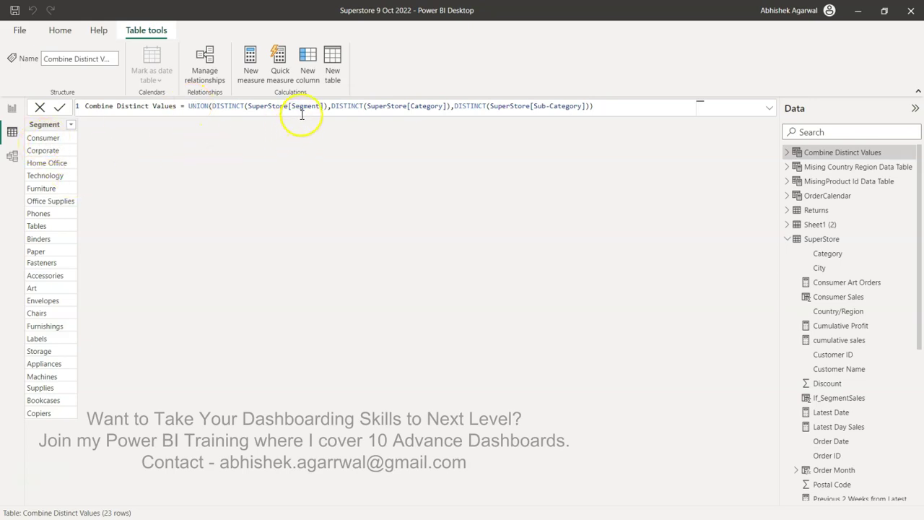
{"action": "type", "text": ")"}
- Wrap the entire UNION expression in an outer DISTINCT( ... )
{"action": "left_click", "coordinate": [189, 106]}
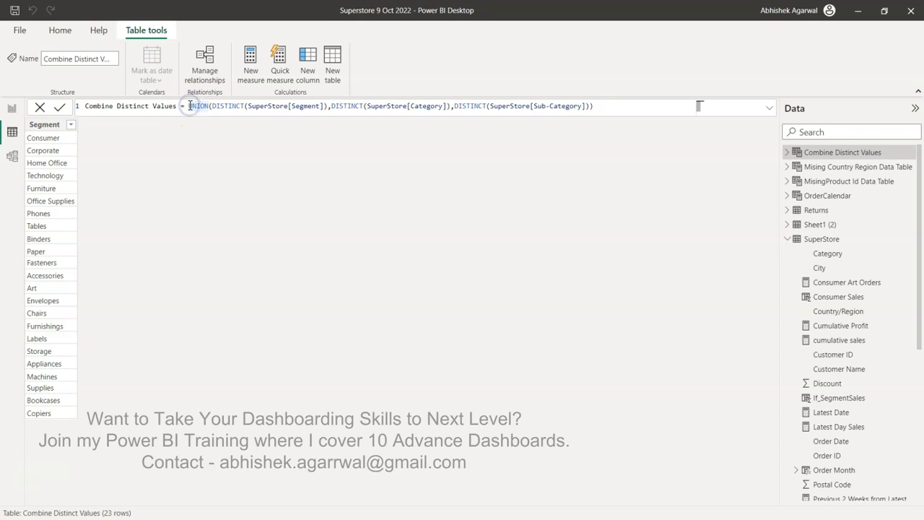
{"action": "type", "text": "DISTINCT("}
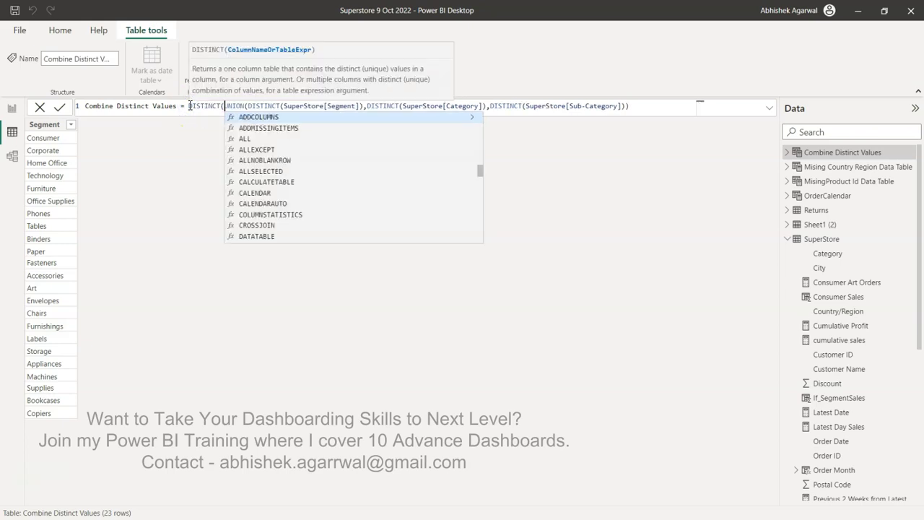
{"action": "key", "text": "End"}
{"action": "type", "text": ")"}
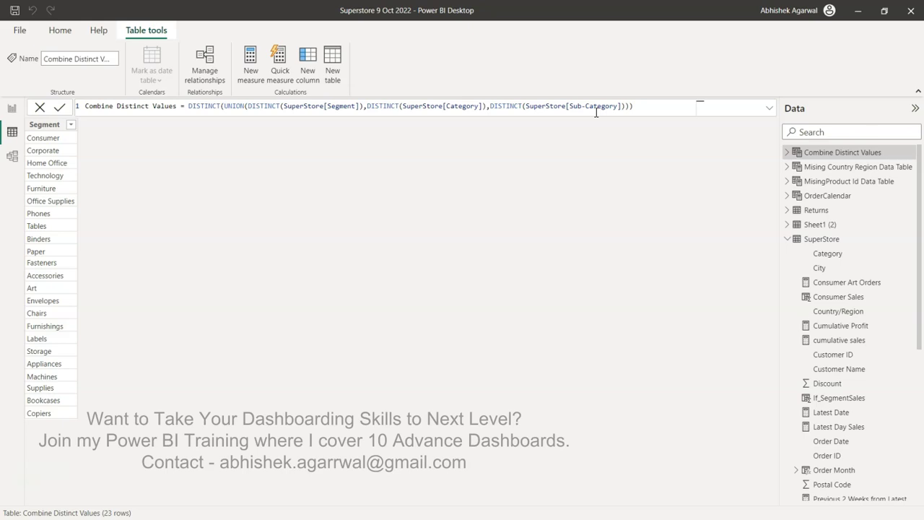
{"action": "left_click", "coordinate": [473, 106]}
{"action": "left_click", "coordinate": [601, 107]}
{"action": "left_click", "coordinate": [191, 107]}
{"action": "left_click_drag", "start_coordinate": [191, 106], "coordinate": [220, 106]}
{"action": "left_click", "coordinate": [223, 227]}
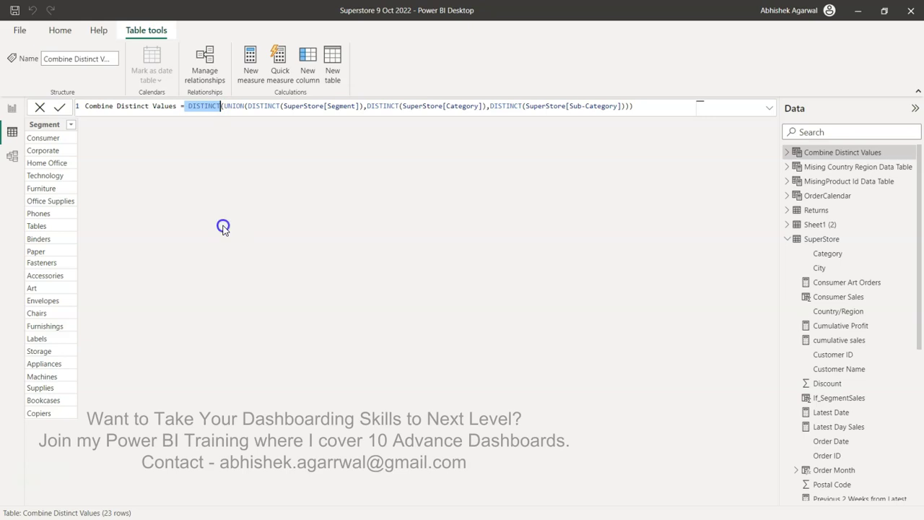